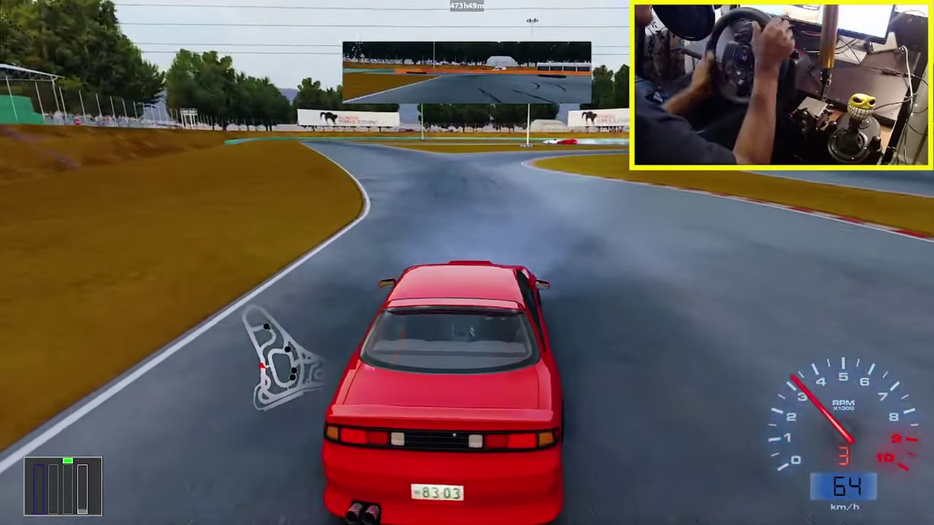
Cycle the camera with F1 twice until the cockpit view is shown
{"action": "key", "text": "F1"}
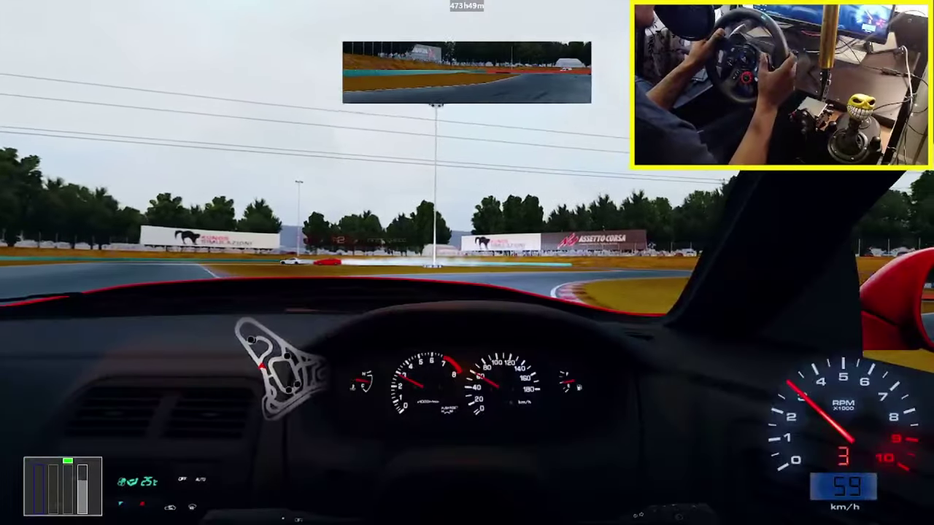
{"action": "key", "text": "F1"}
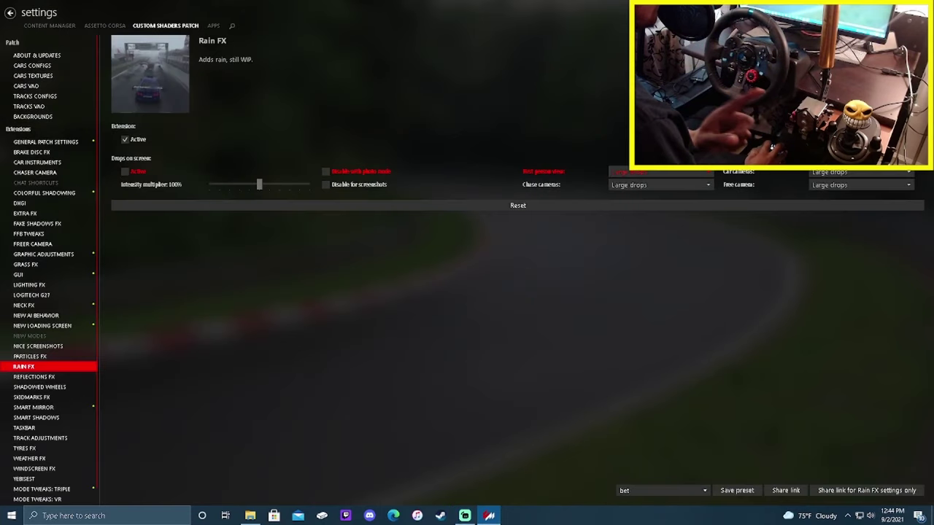
Show Assetto Corsa's Chase Camera settings: second camera, distance 3.86 m, height 2.07 m, pitch 5°
{"action": "left_click", "coordinate": [102, 26]}
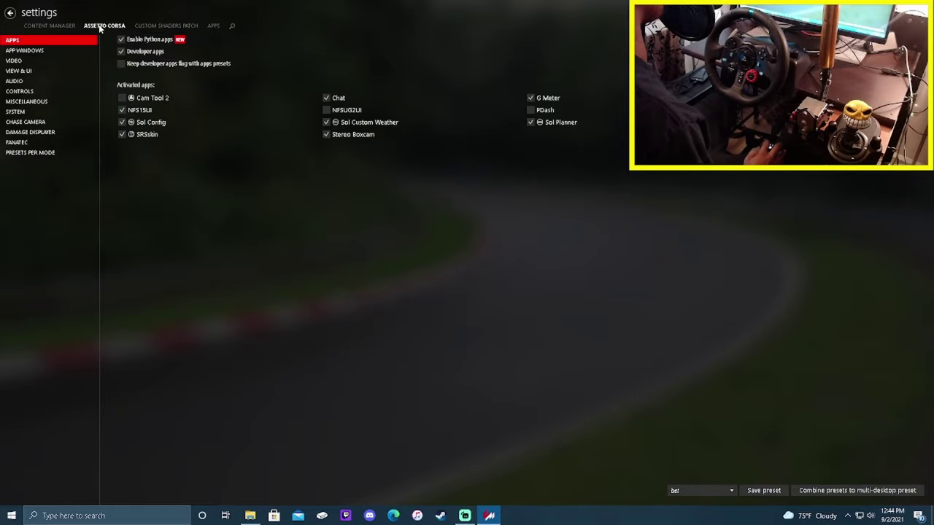
{"action": "left_click", "coordinate": [30, 124]}
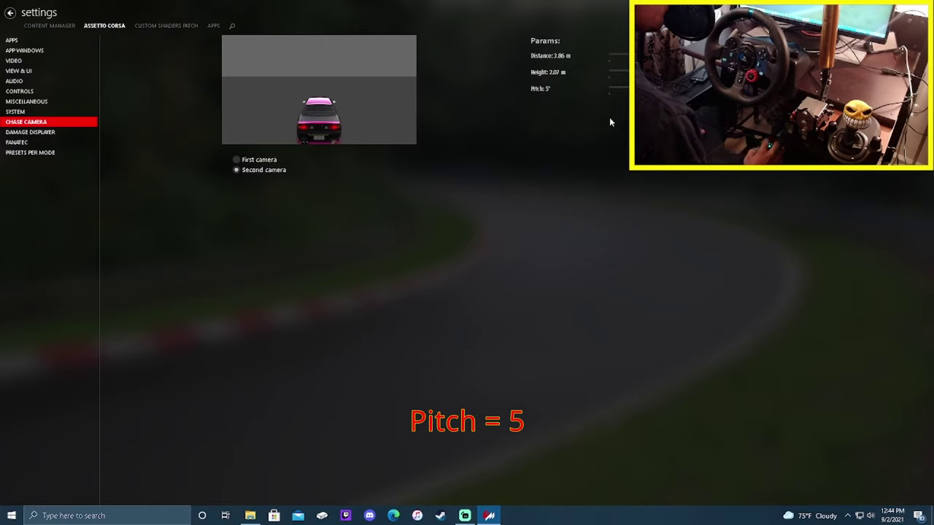
Select the first chase camera, showing distance 0 m, height 1.62 m and pitch 2°
{"action": "left_click", "coordinate": [272, 165]}
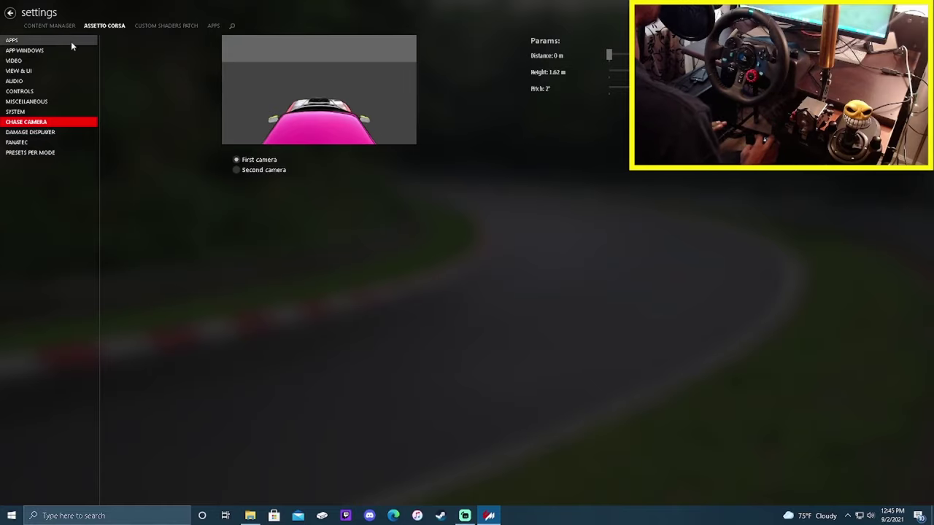
{"action": "left_click", "coordinate": [46, 113]}
Review the Custom Shaders Patch Chaser Camera options, then view Extra FX with 50% motion blur
{"action": "left_click", "coordinate": [164, 27]}
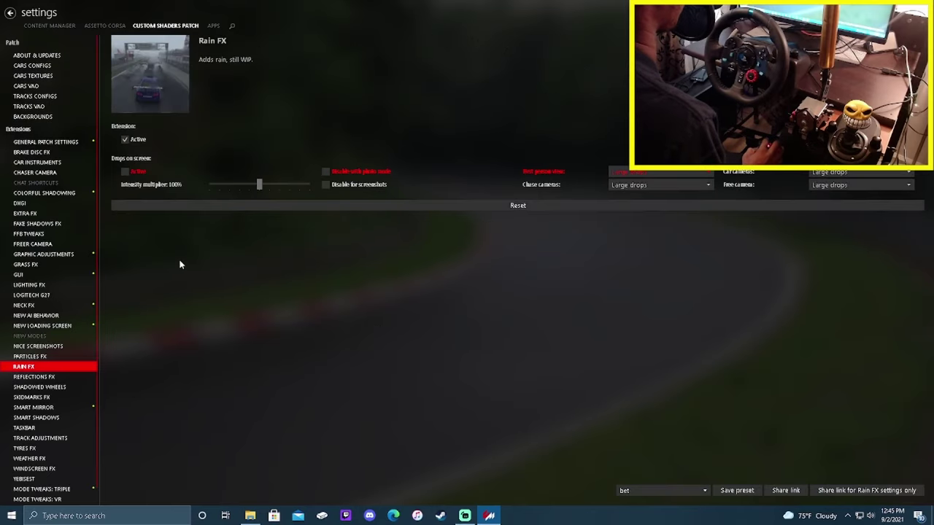
{"action": "left_click", "coordinate": [56, 173]}
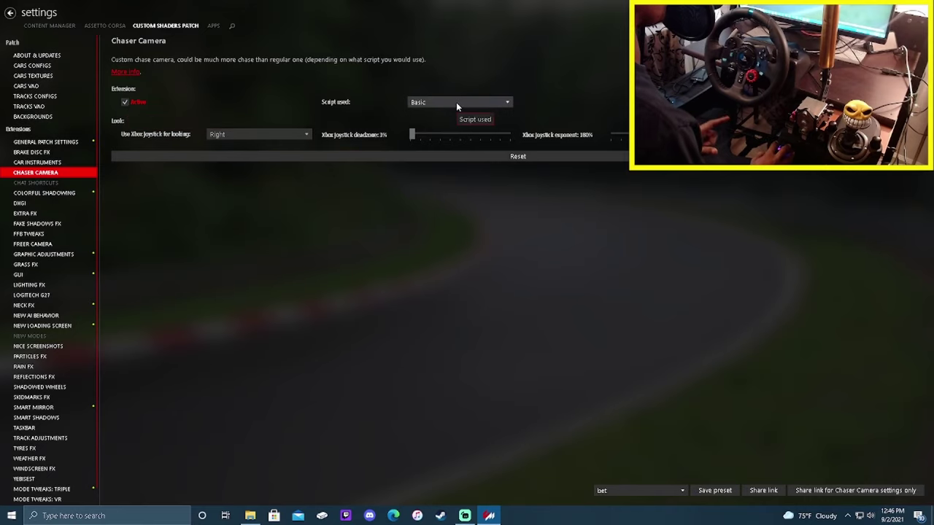
{"action": "left_click", "coordinate": [25, 213]}
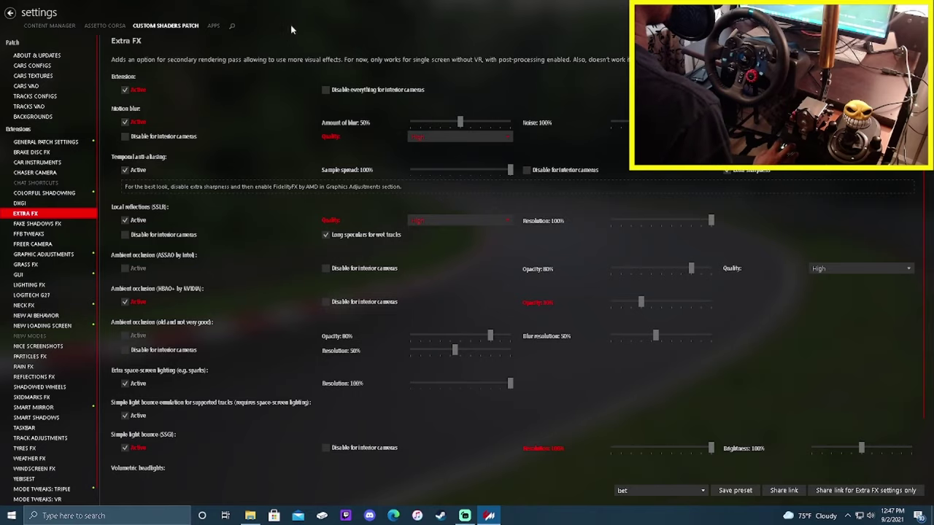
Check the Neck FX settings, then return to the online server list
{"action": "left_click", "coordinate": [25, 305]}
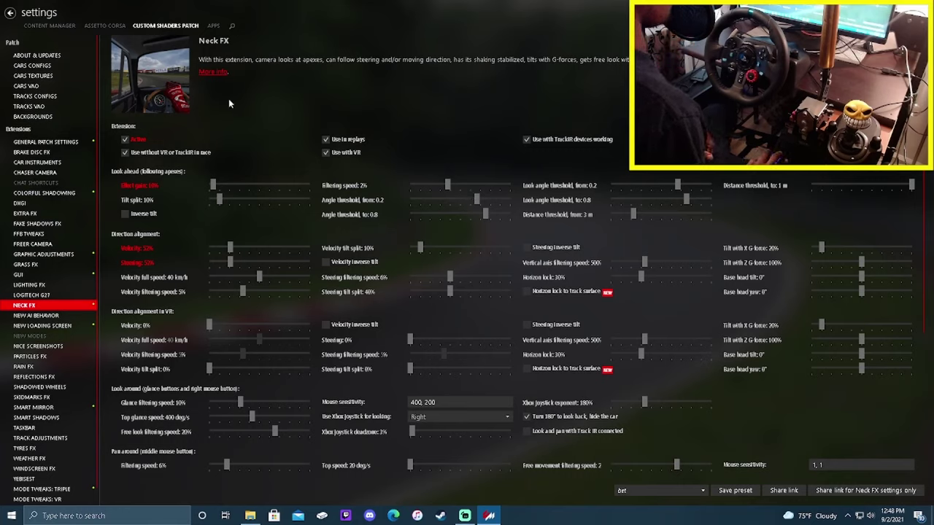
{"action": "left_click", "coordinate": [104, 26]}
{"action": "left_click", "coordinate": [161, 33]}
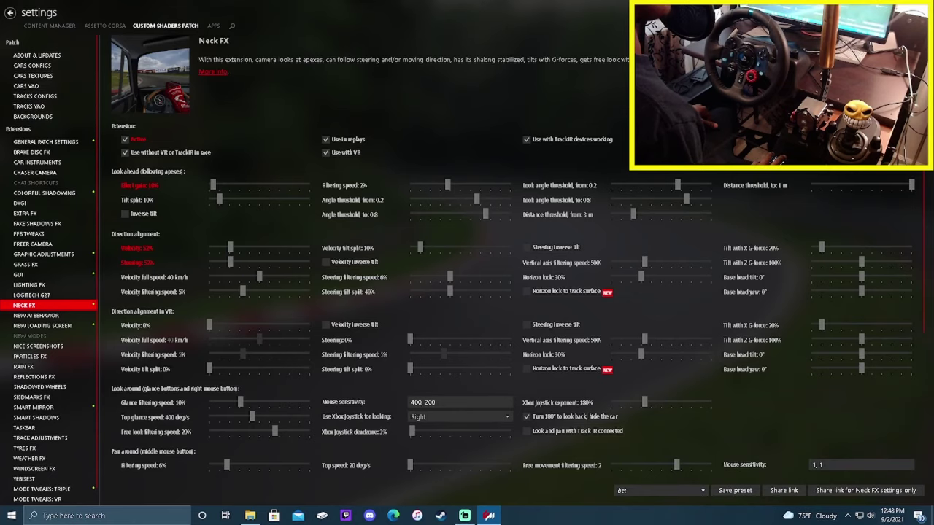
{"action": "key", "text": "alt+Left"}
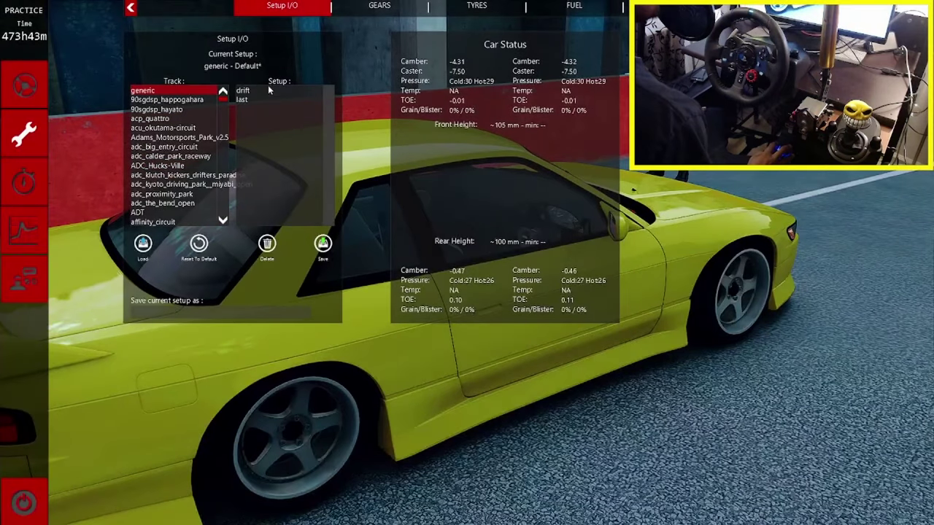
Load the saved 'drift' car setup and drive out into the practice session
{"action": "left_click", "coordinate": [269, 89]}
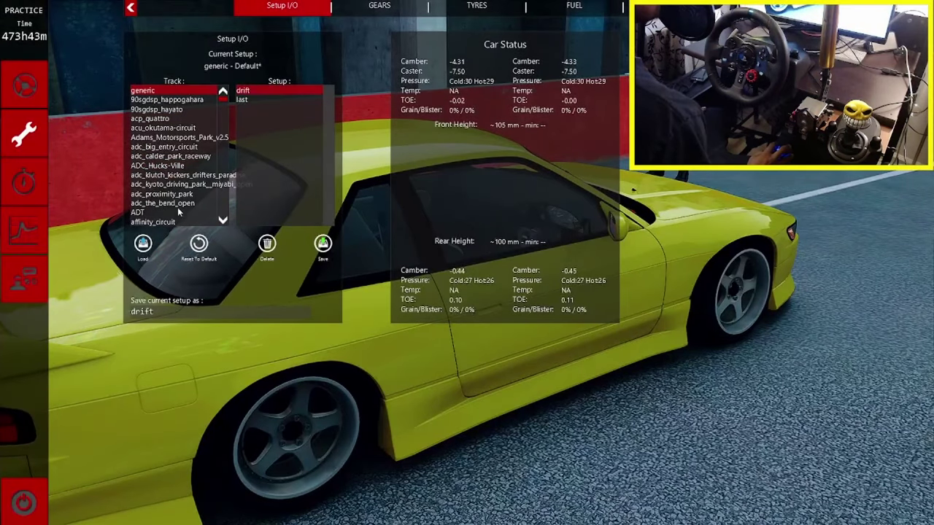
{"action": "left_click", "coordinate": [144, 243]}
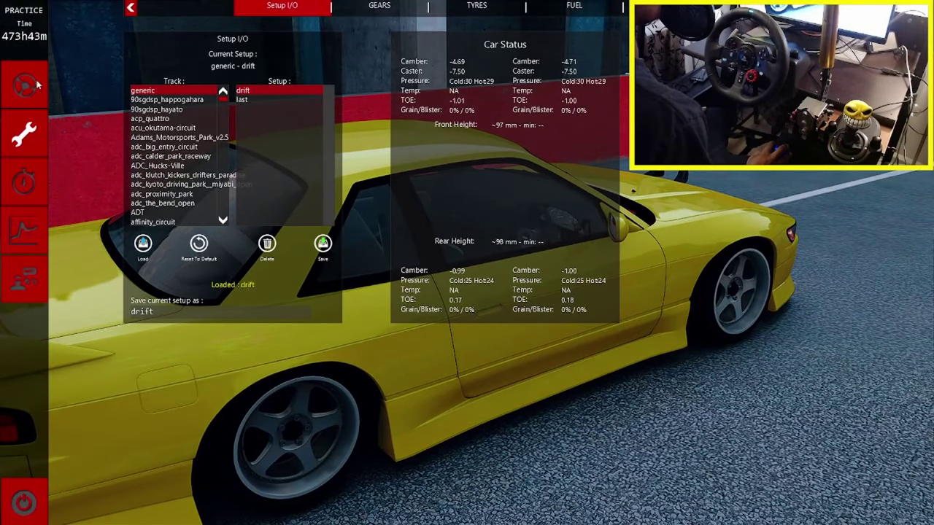
{"action": "left_click", "coordinate": [30, 80]}
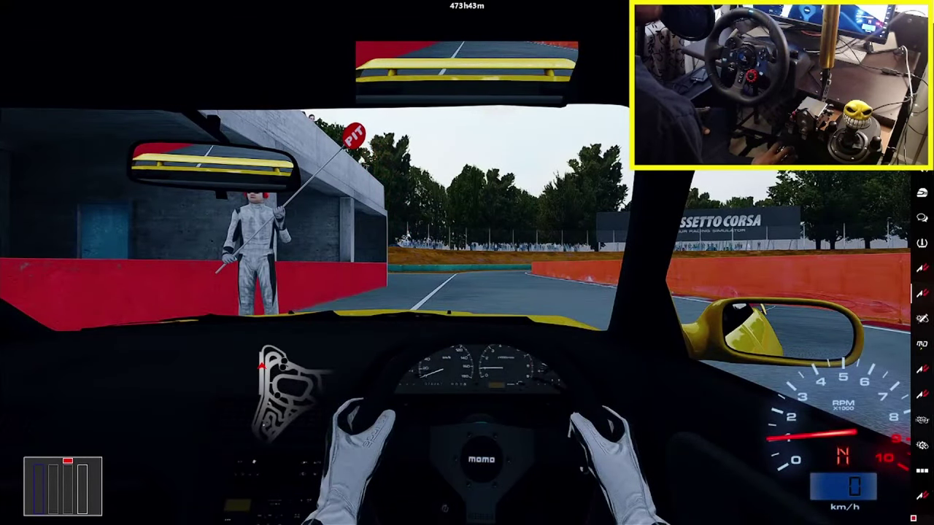
Switch to the chase camera and bring up the in-game apps list, from Audio to Post Process Filter
{"action": "key", "text": "F1"}
{"action": "key", "text": "F1"}
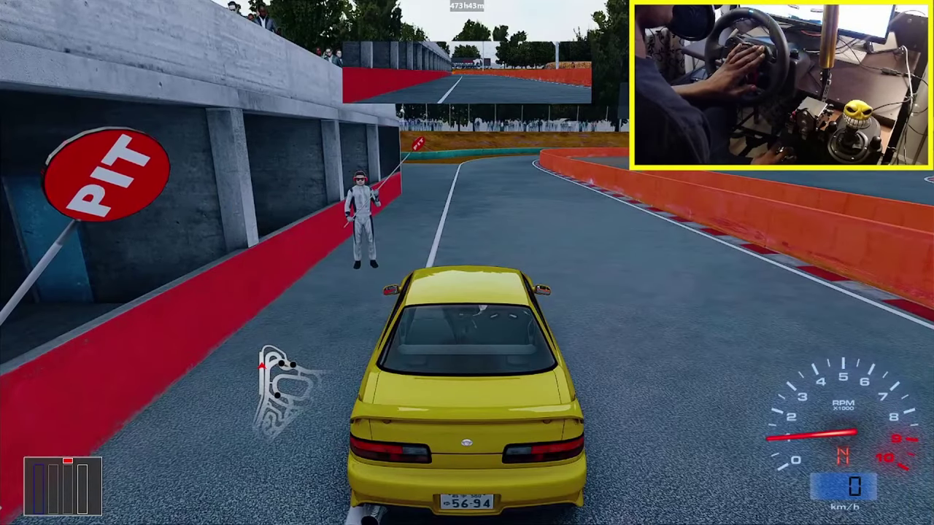
{"action": "mouse_move", "coordinate": [922, 292]}
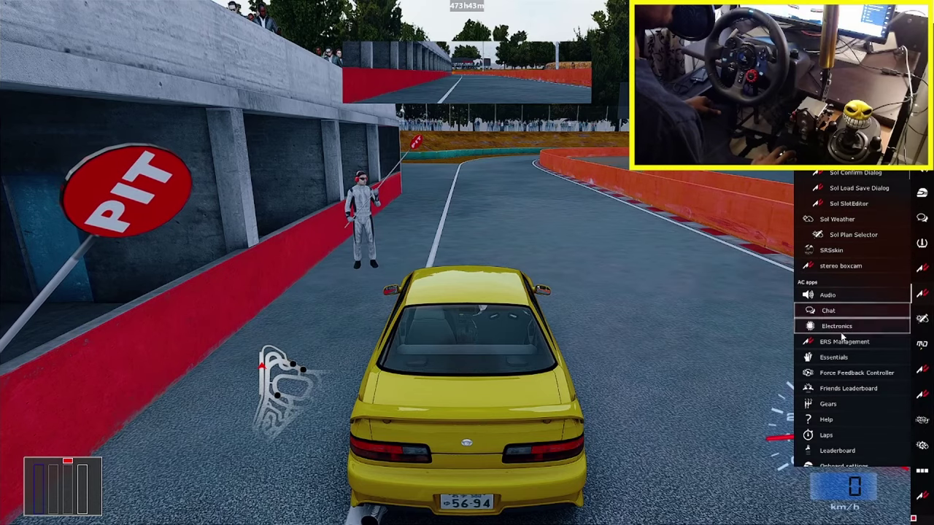
{"action": "scroll", "coordinate": [887, 384], "scroll_direction": "down", "scroll_amount": 4}
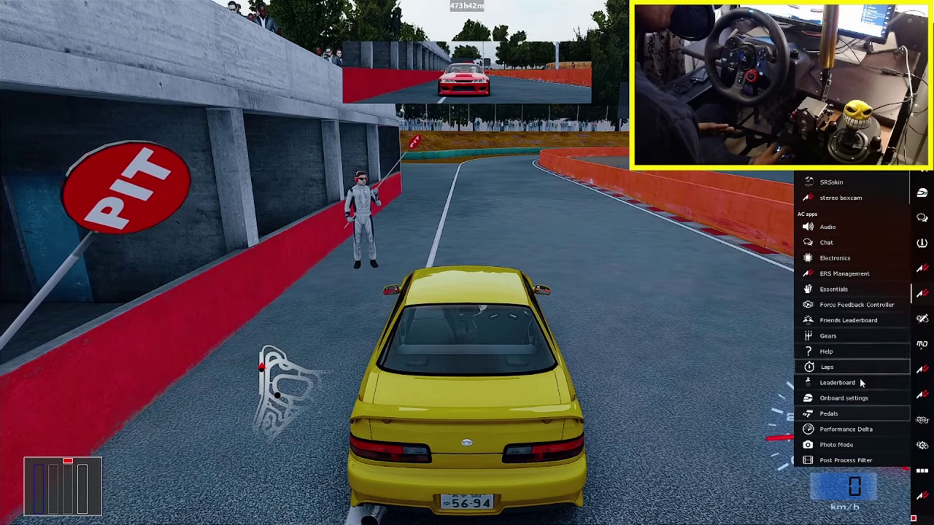
Open the Onboard settings app in cockpit view and adjust the FOV to 67
{"action": "left_click", "coordinate": [843, 398]}
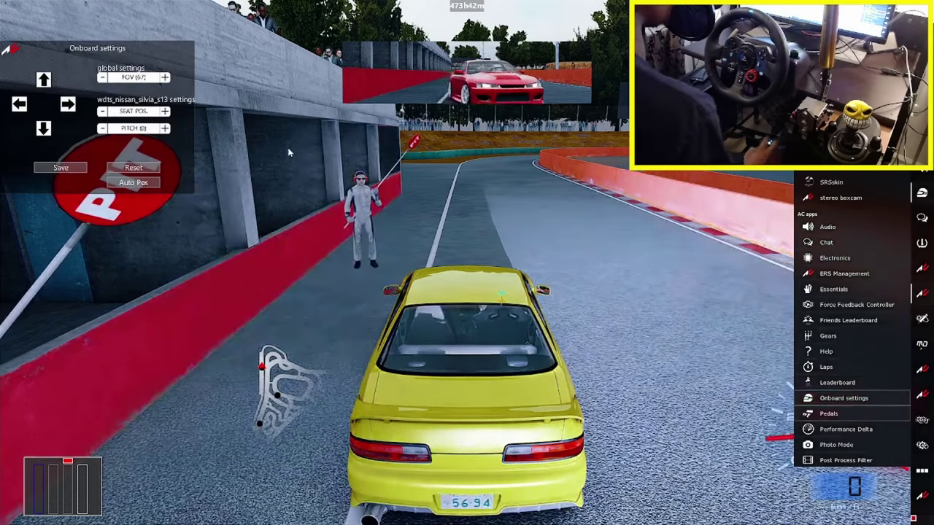
{"action": "key", "text": "F1"}
{"action": "key", "text": "F1"}
{"action": "key", "text": "F1"}
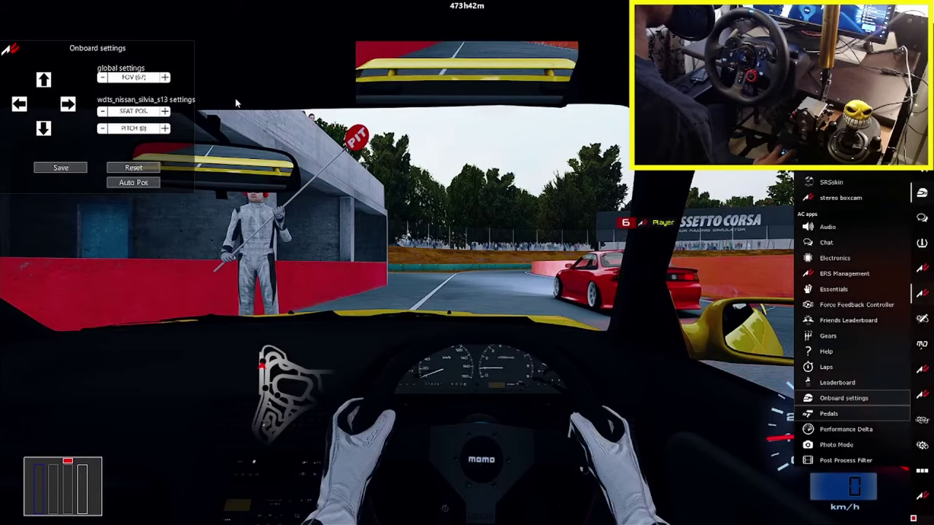
{"action": "left_click", "coordinate": [103, 78]}
{"action": "left_click", "coordinate": [103, 78]}
{"action": "left_click", "coordinate": [103, 78]}
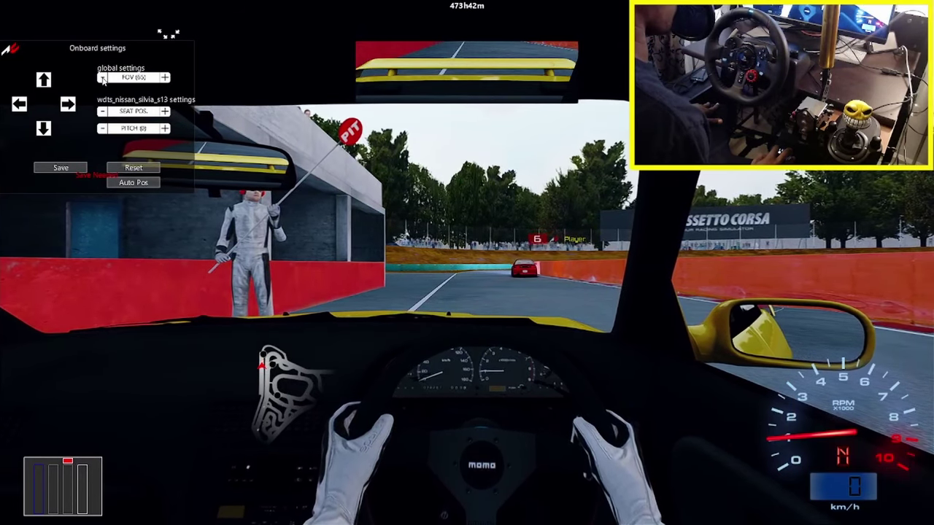
{"action": "left_click", "coordinate": [103, 78]}
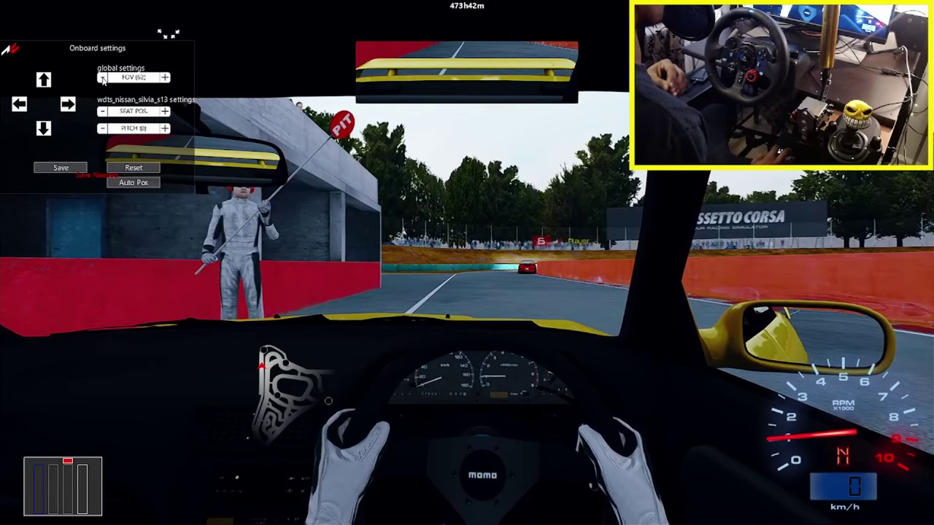
{"action": "left_click", "coordinate": [167, 78]}
{"action": "left_click", "coordinate": [167, 78]}
{"action": "left_click", "coordinate": [168, 78]}
{"action": "left_click", "coordinate": [167, 78]}
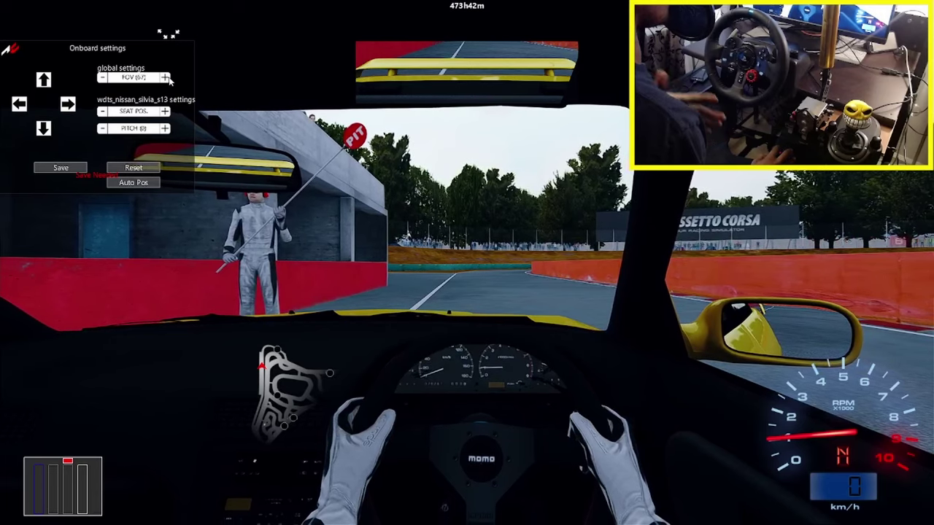
Fine-tune the seat position, moving it back, then forward, then back a couple of steps
{"action": "left_click", "coordinate": [101, 111]}
{"action": "left_click", "coordinate": [101, 112]}
{"action": "left_click", "coordinate": [102, 111]}
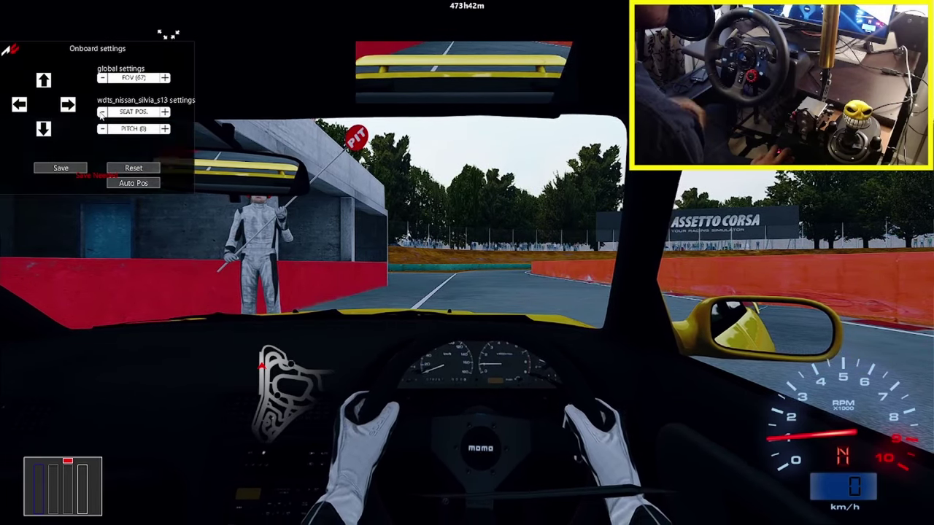
{"action": "left_click", "coordinate": [167, 114]}
{"action": "left_click", "coordinate": [168, 114]}
{"action": "left_click", "coordinate": [167, 114]}
{"action": "left_click", "coordinate": [167, 114]}
{"action": "left_click", "coordinate": [167, 114]}
{"action": "left_click", "coordinate": [167, 114]}
{"action": "left_click", "coordinate": [167, 113]}
{"action": "left_click", "coordinate": [167, 114]}
{"action": "left_click", "coordinate": [167, 114]}
{"action": "left_click", "coordinate": [167, 114]}
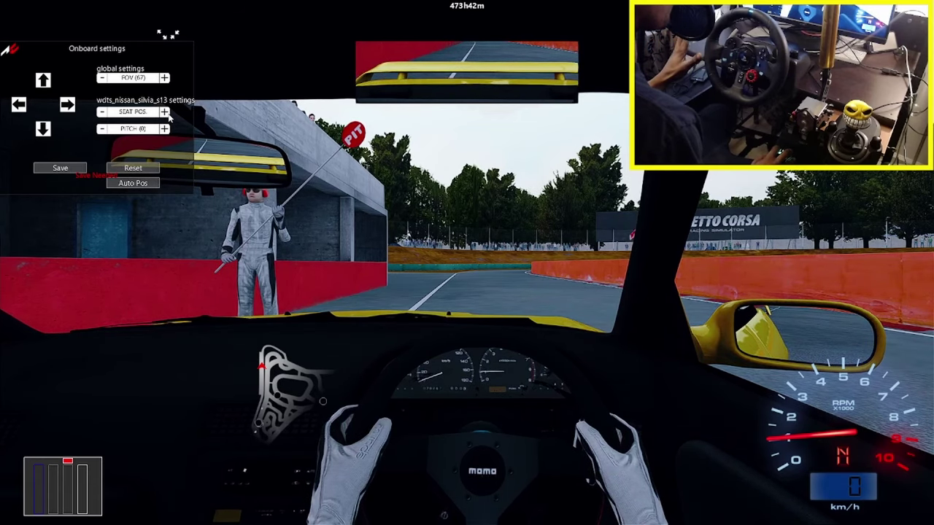
{"action": "left_click", "coordinate": [103, 113]}
{"action": "left_click", "coordinate": [103, 113]}
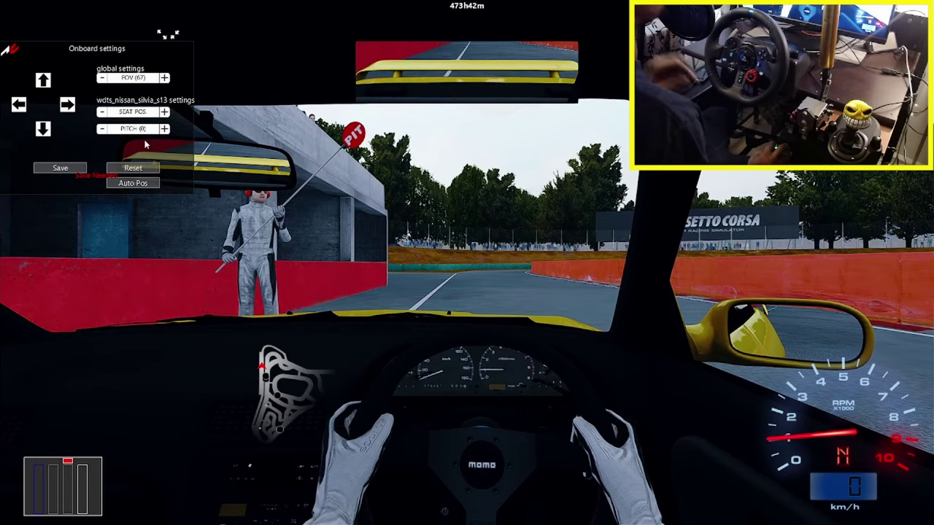
Tilt the cockpit camera pitch from 2 down to -7
{"action": "left_click", "coordinate": [103, 129]}
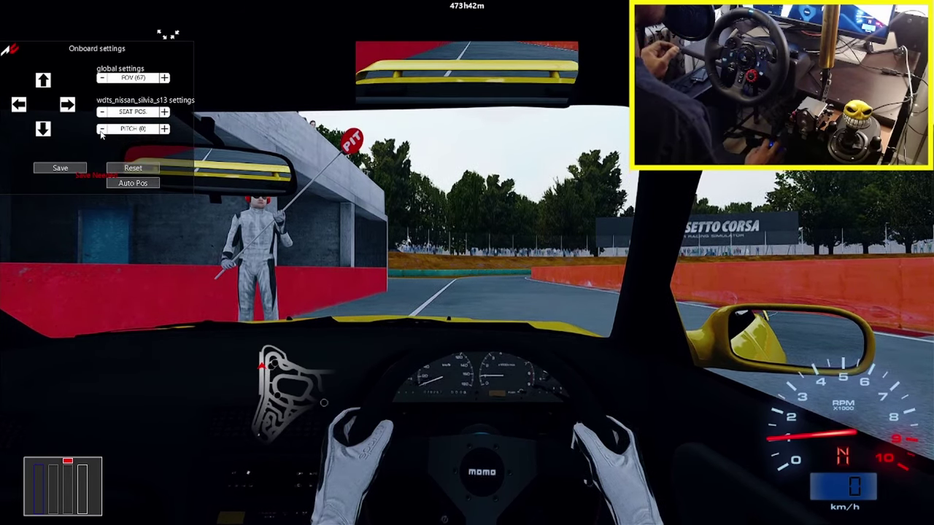
{"action": "left_click", "coordinate": [103, 130]}
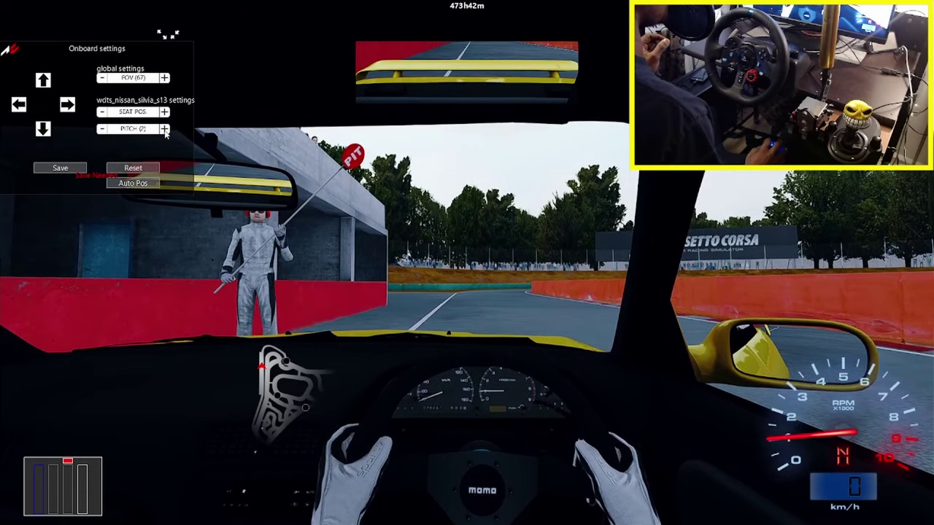
{"action": "left_click", "coordinate": [164, 129]}
{"action": "left_click", "coordinate": [164, 130]}
{"action": "left_click", "coordinate": [164, 130]}
{"action": "left_click", "coordinate": [164, 129]}
{"action": "left_click", "coordinate": [164, 129]}
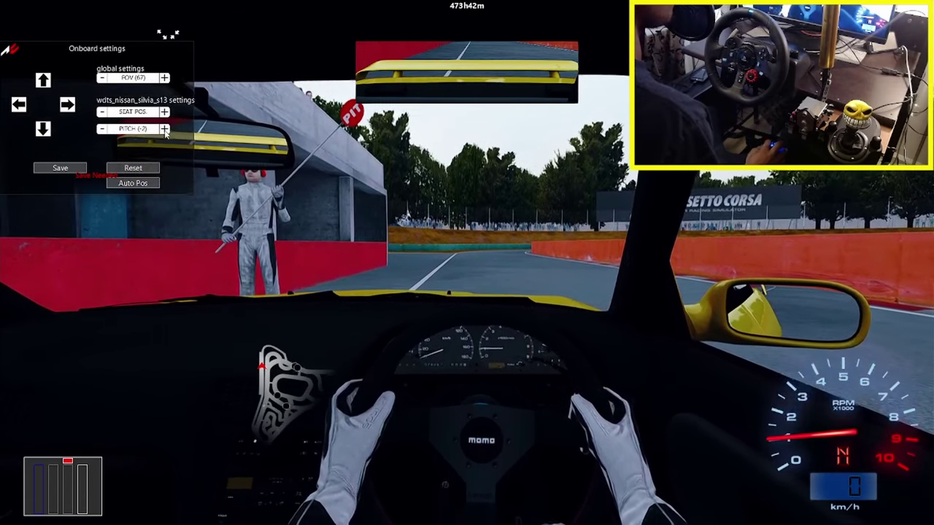
{"action": "left_click", "coordinate": [164, 129]}
{"action": "left_click", "coordinate": [164, 129]}
{"action": "left_click", "coordinate": [164, 130]}
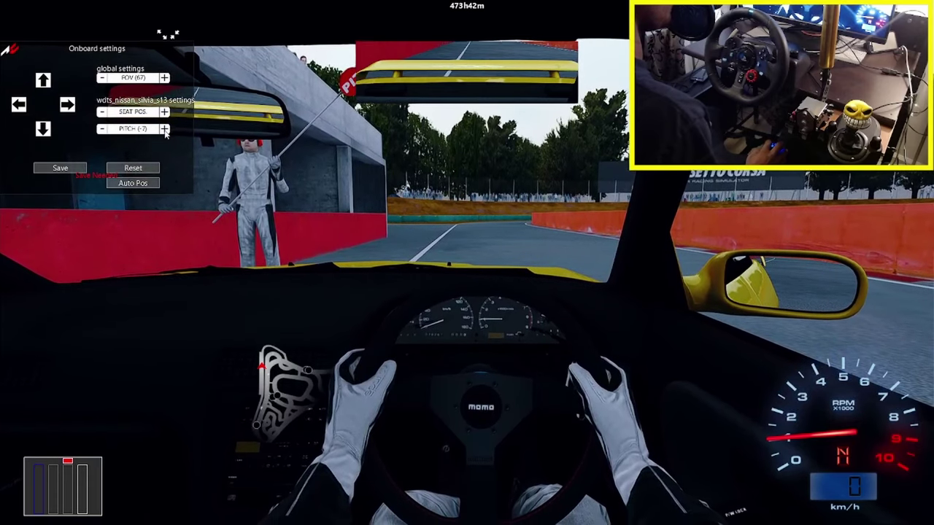
{"action": "left_click", "coordinate": [164, 129]}
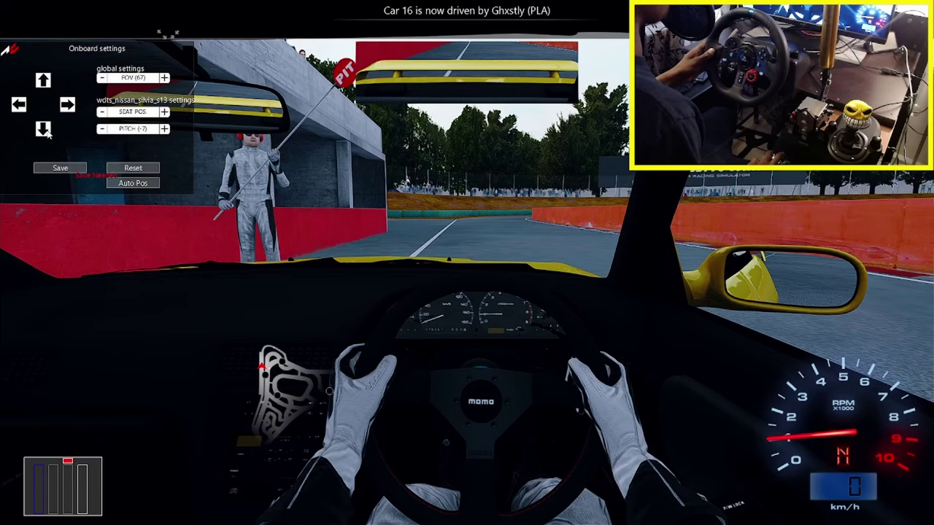
Nudge the driver eye position up, down and sideways, then reset it to default (FOV 56, pitch 0)
{"action": "left_click", "coordinate": [43, 80]}
{"action": "left_click", "coordinate": [43, 80]}
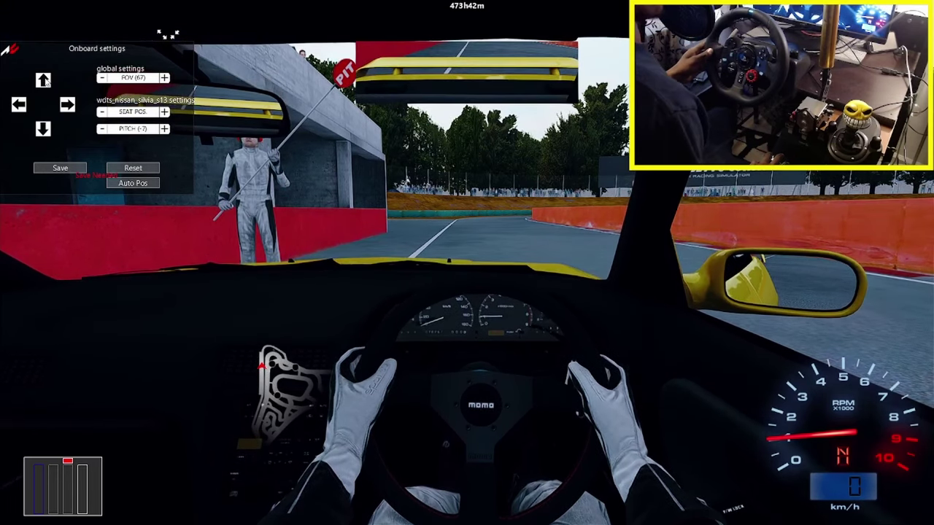
{"action": "left_click", "coordinate": [43, 128]}
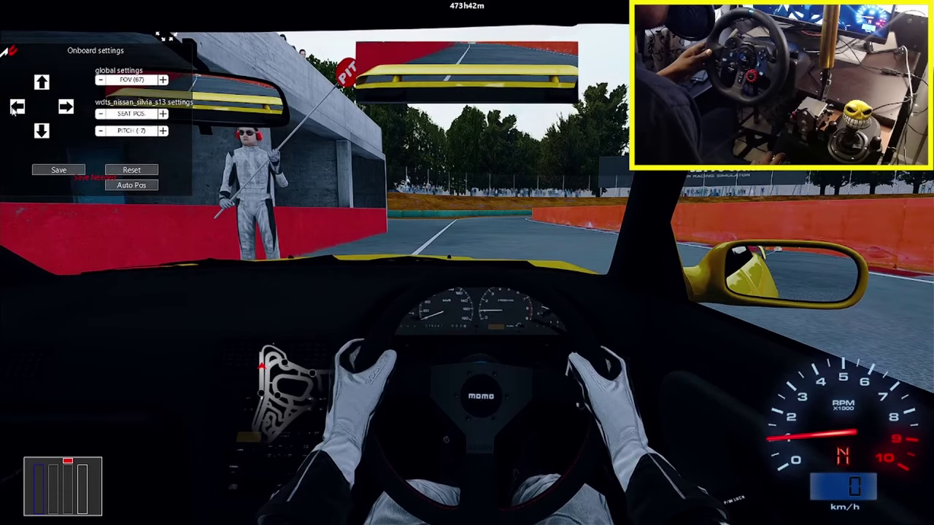
{"action": "left_click", "coordinate": [64, 107]}
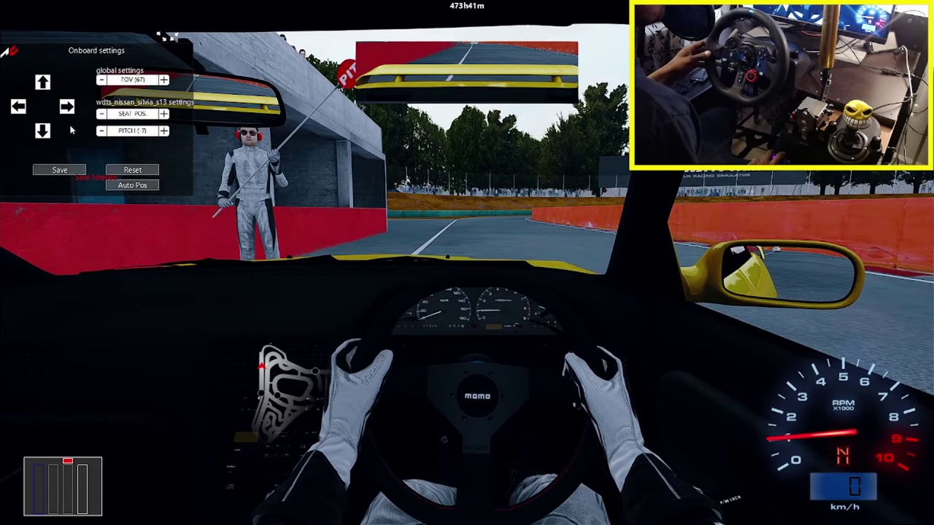
{"action": "left_click", "coordinate": [21, 108]}
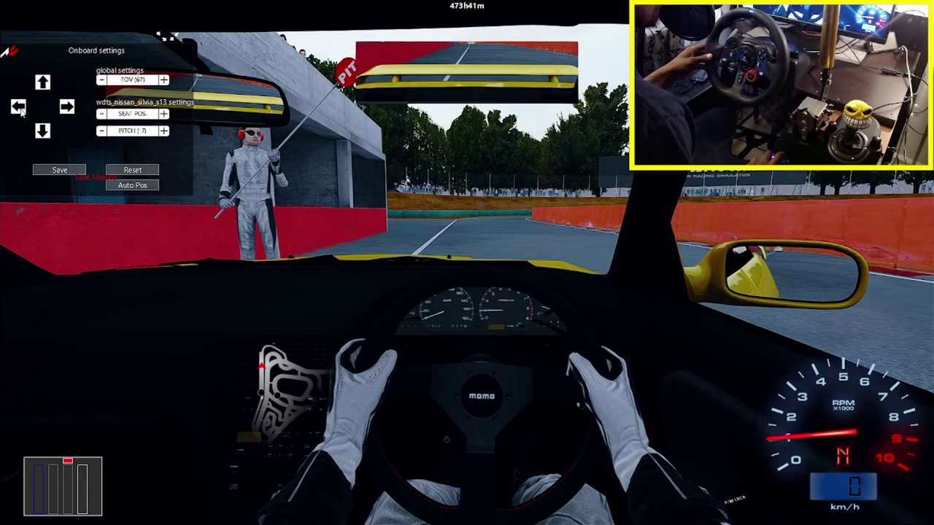
{"action": "left_click_drag", "start_coordinate": [21, 108], "coordinate": [20, 108]}
{"action": "key", "text": "ctrl+Left"}
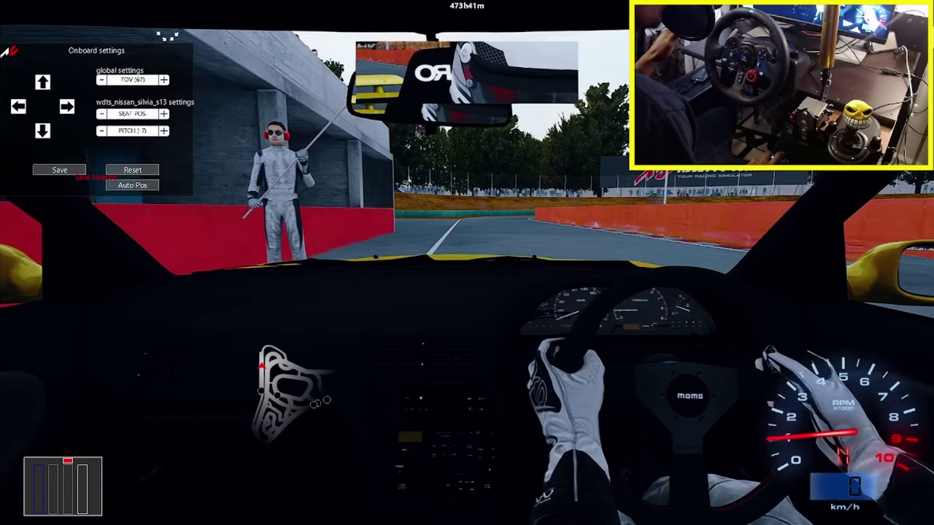
{"action": "key", "text": "ctrl+Left"}
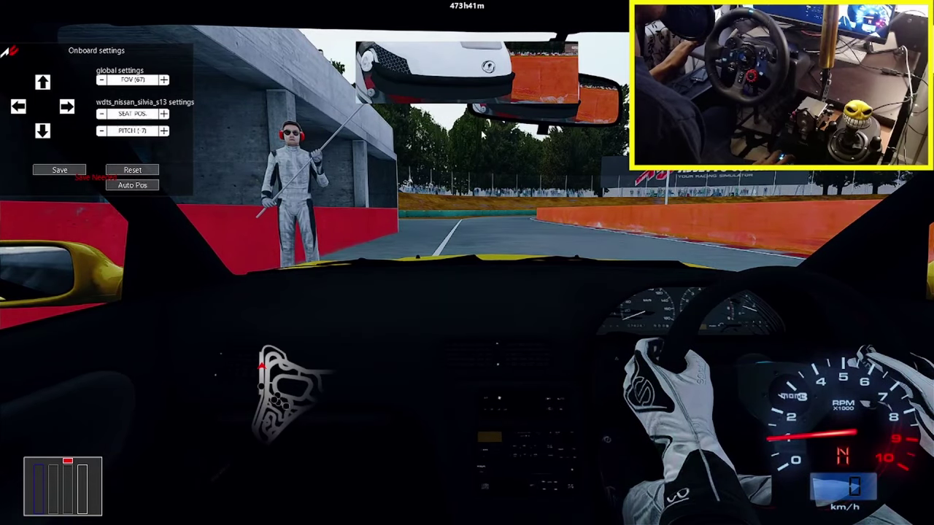
{"action": "left_click", "coordinate": [134, 171]}
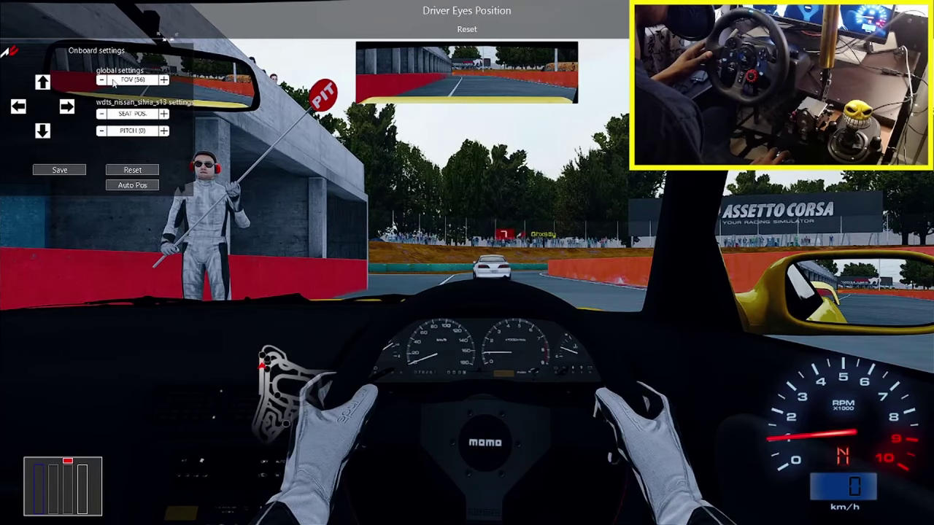
Shift the Onboard settings panel right and raise the onboard FOV from 56 to 68
{"action": "left_click_drag", "start_coordinate": [103, 83], "coordinate": [136, 84]}
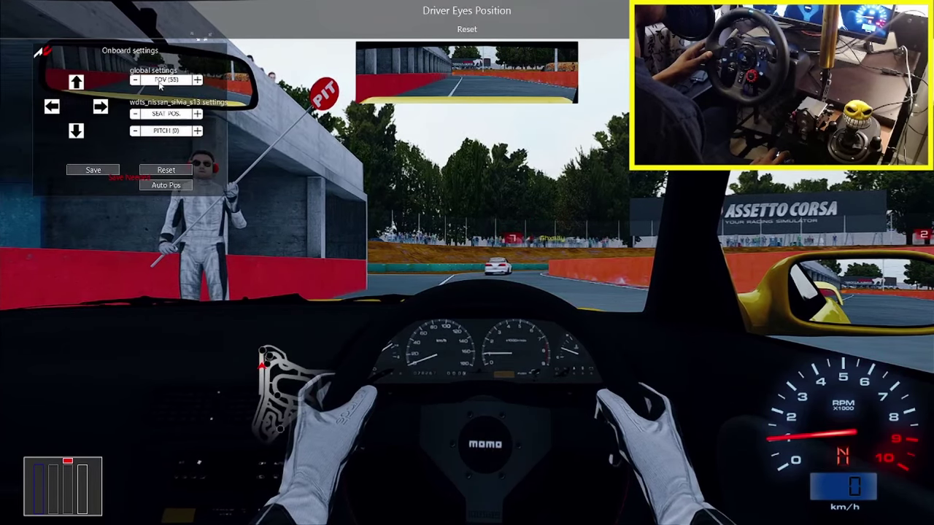
{"action": "left_click", "coordinate": [198, 81]}
{"action": "left_click", "coordinate": [197, 80]}
{"action": "left_click", "coordinate": [198, 81]}
{"action": "left_click", "coordinate": [197, 80]}
{"action": "left_click", "coordinate": [197, 81]}
{"action": "left_click", "coordinate": [198, 80]}
{"action": "left_click", "coordinate": [198, 81]}
{"action": "left_click", "coordinate": [197, 80]}
{"action": "left_click", "coordinate": [198, 80]}
{"action": "left_click", "coordinate": [198, 81]}
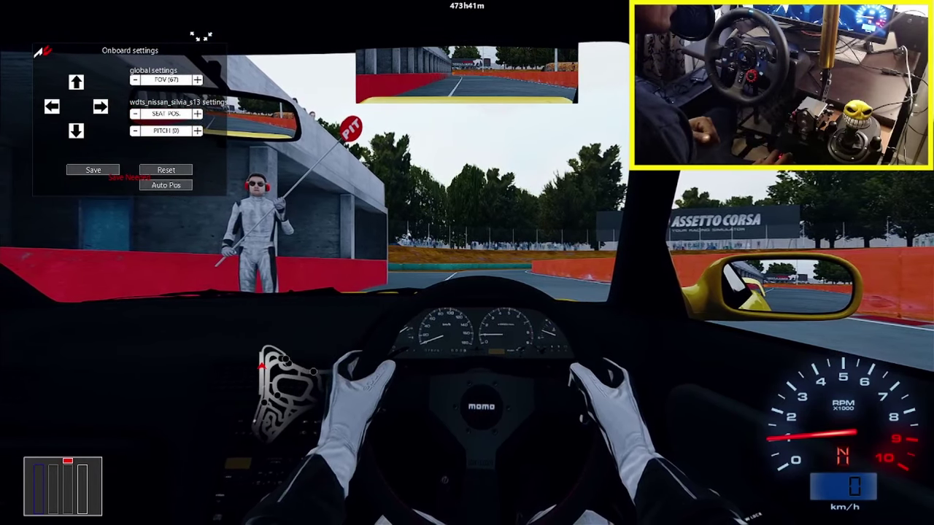
{"action": "left_click", "coordinate": [198, 80]}
{"action": "left_click", "coordinate": [198, 81]}
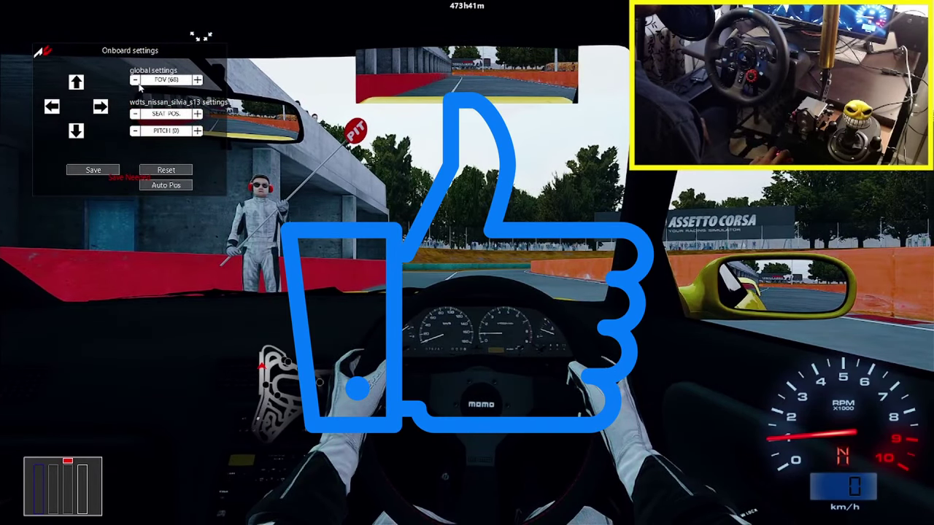
Lower the onboard FOV one step back toward 67
{"action": "left_click", "coordinate": [136, 82]}
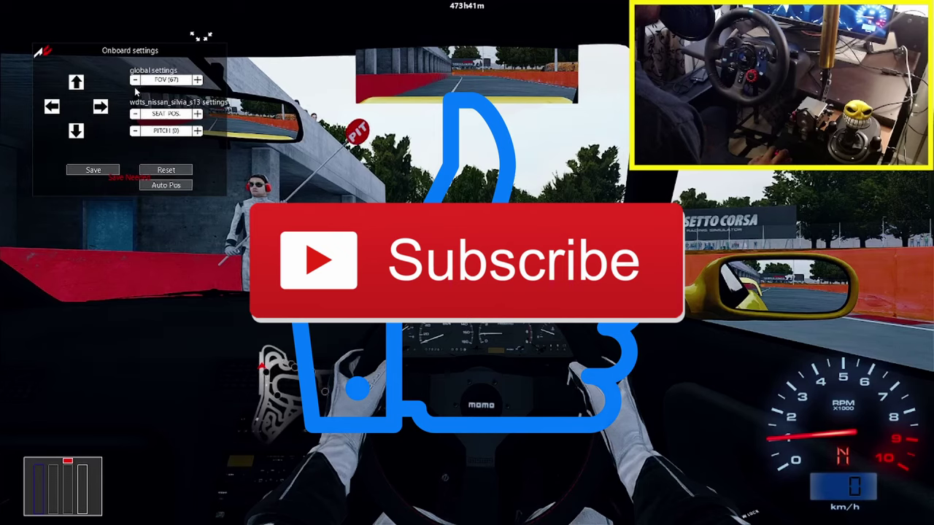